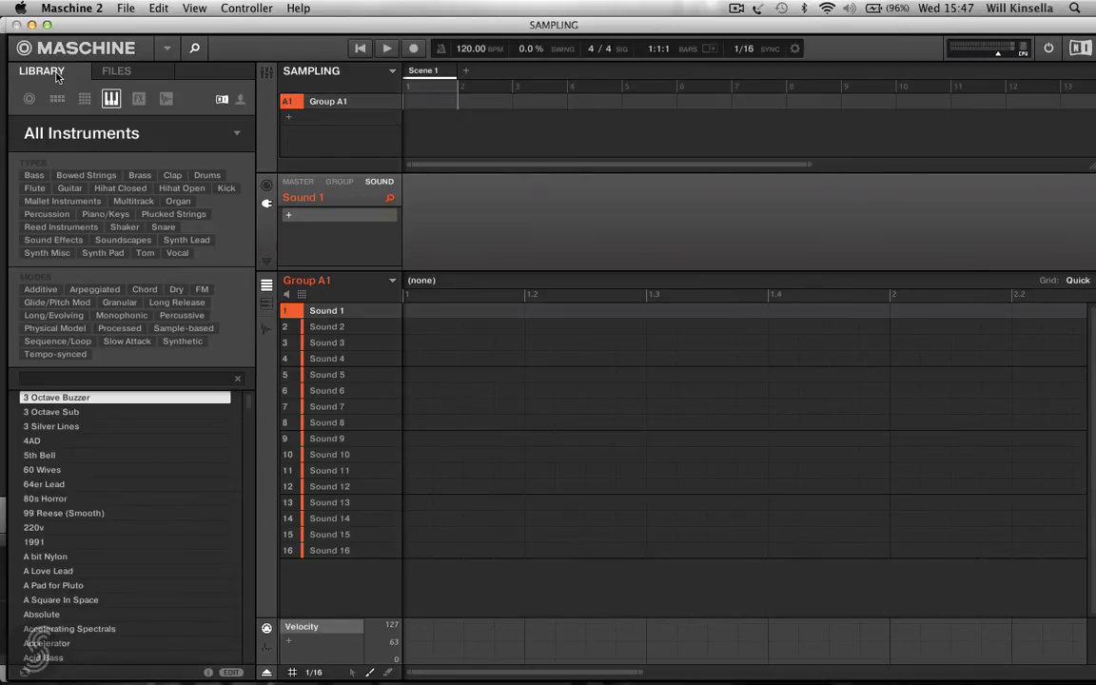
- Filter the library to user projects and groups, then browse the SOUNDS FOR MASCHINE CLASS folder on disk
left_click(29, 98)
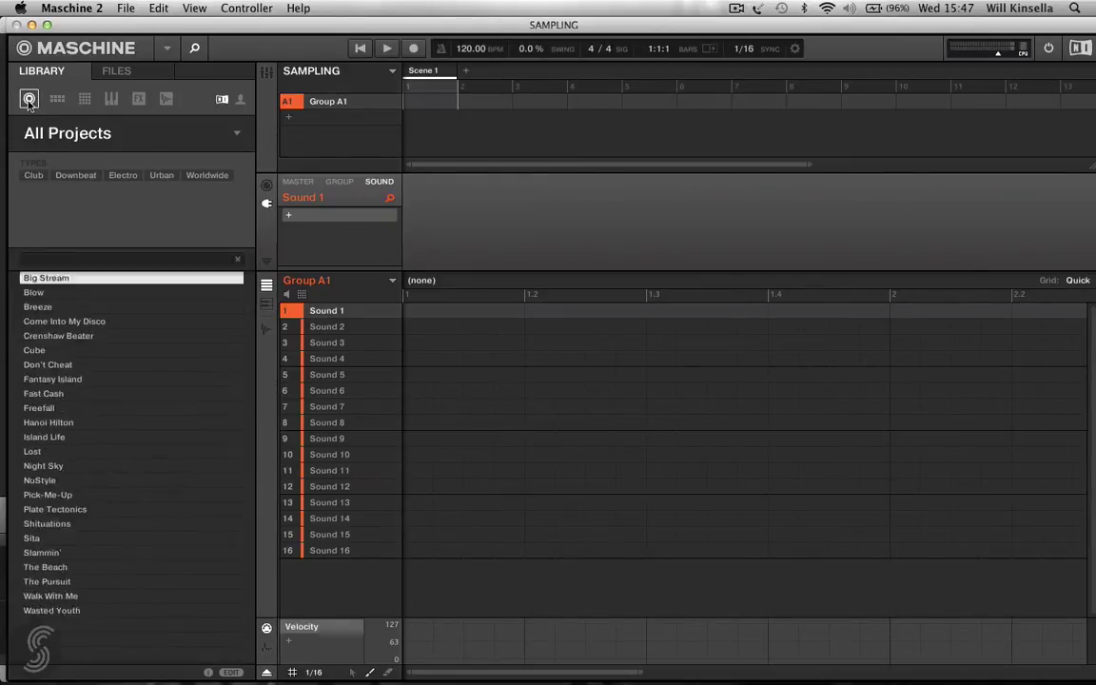
left_click(58, 98)
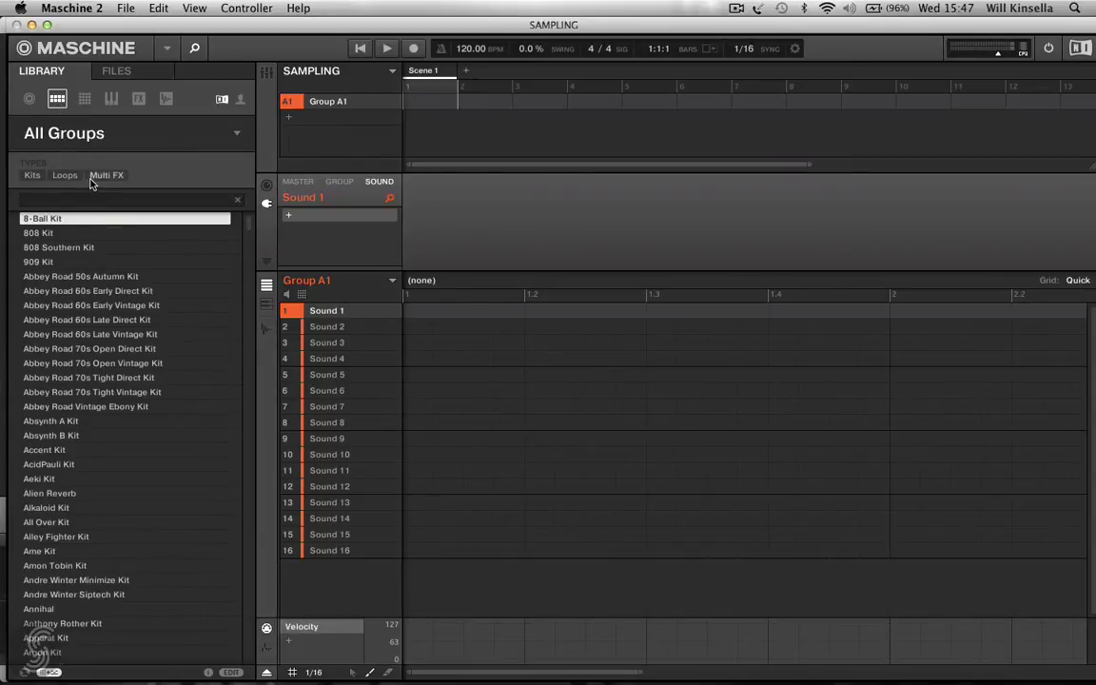
left_click(242, 100)
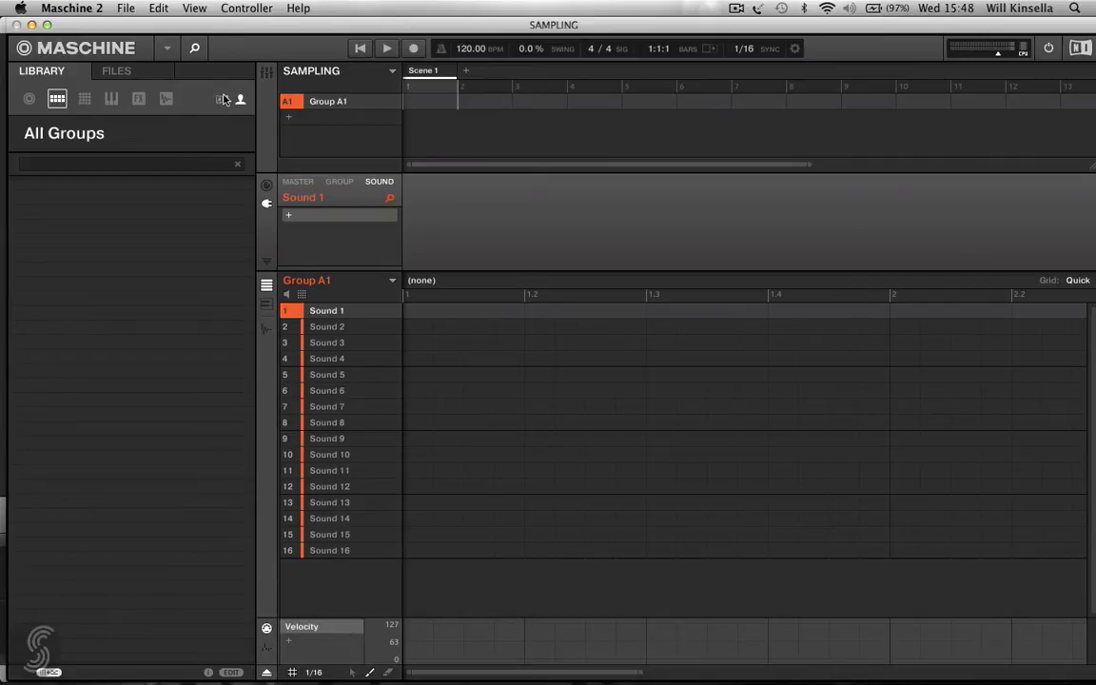
left_click(125, 73)
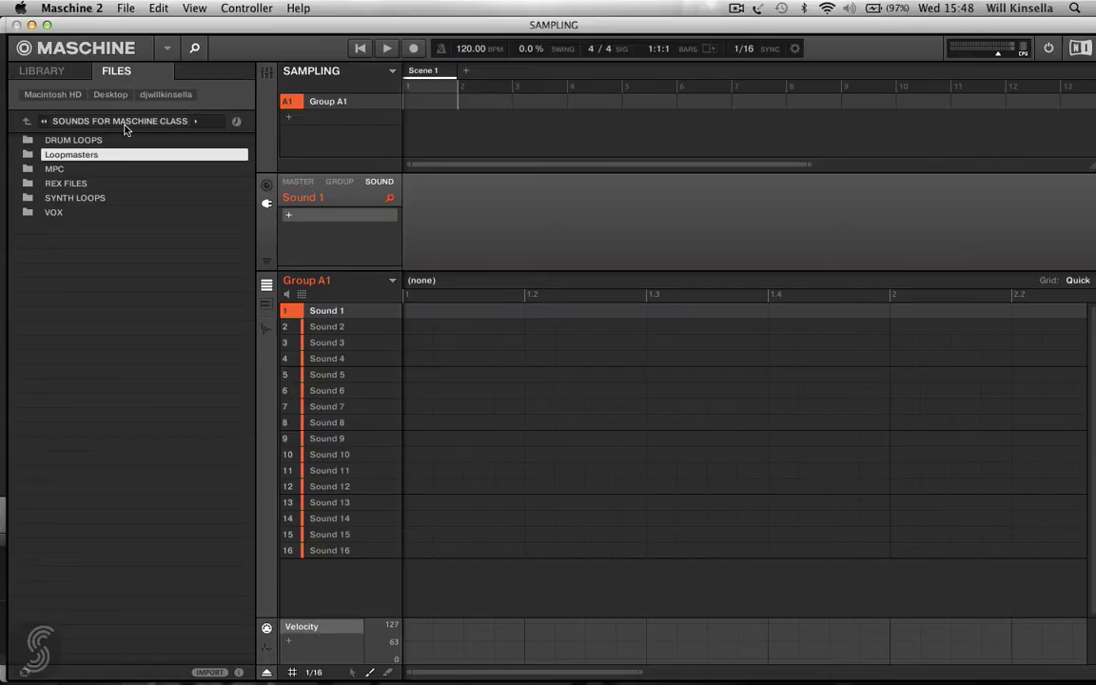
- Navigate from the Desktop through SOUNDS FOR MASCHINE CLASS and Loopmasters into Niche_Audio_Beat_Machines_TR909_Promo
left_click(28, 122)
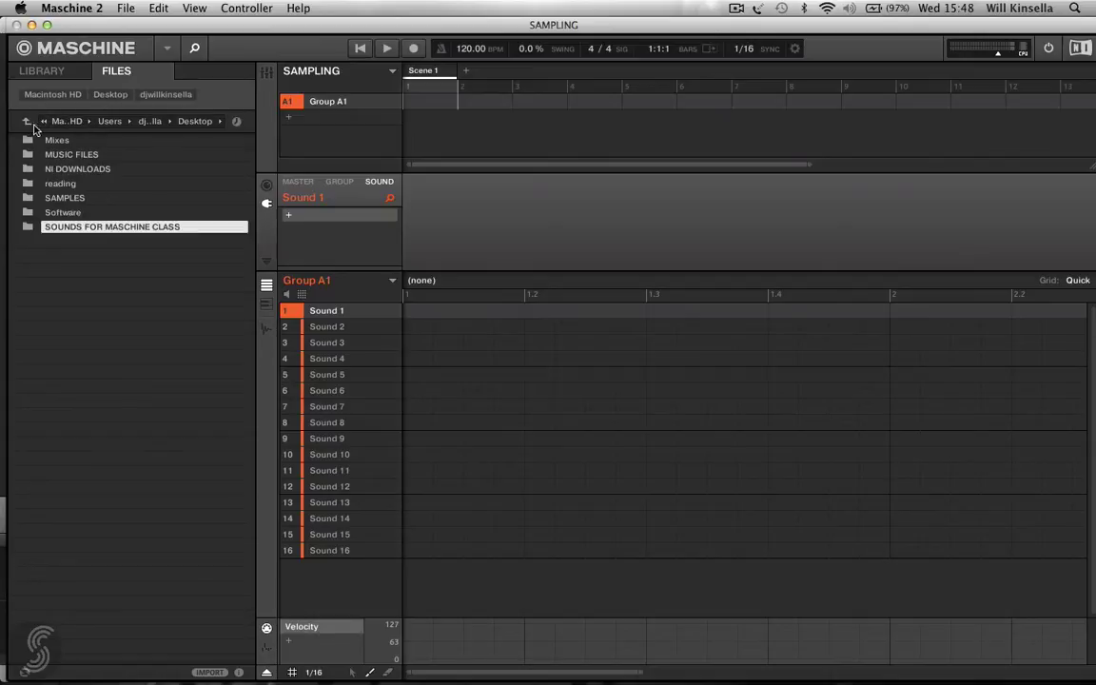
double_click(99, 228)
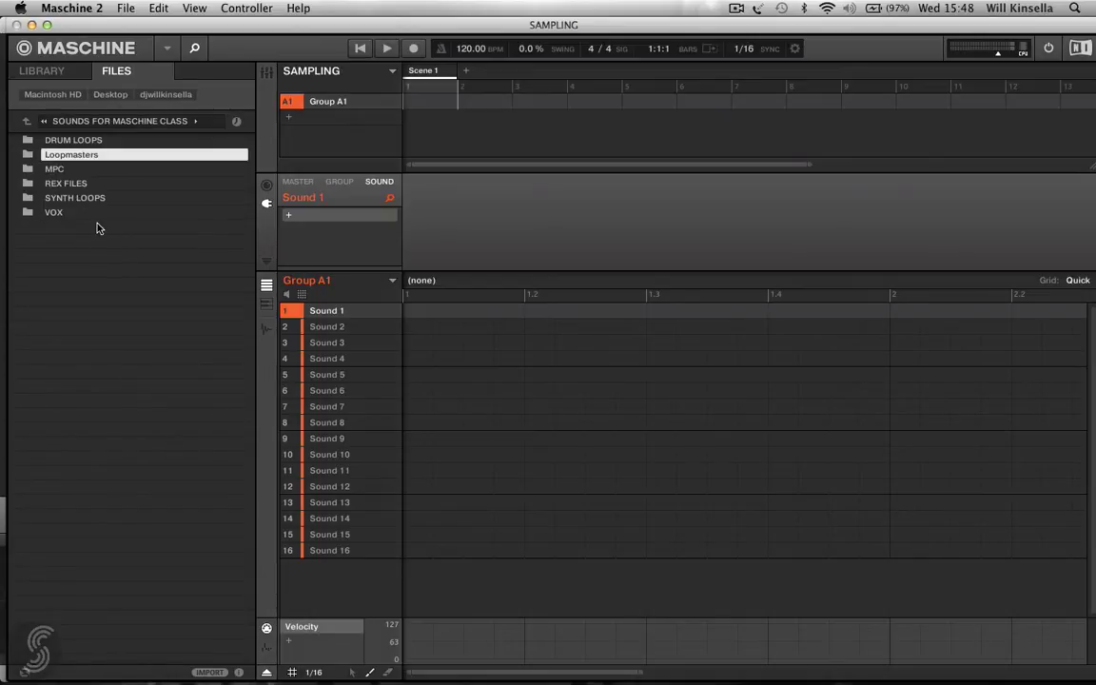
double_click(85, 155)
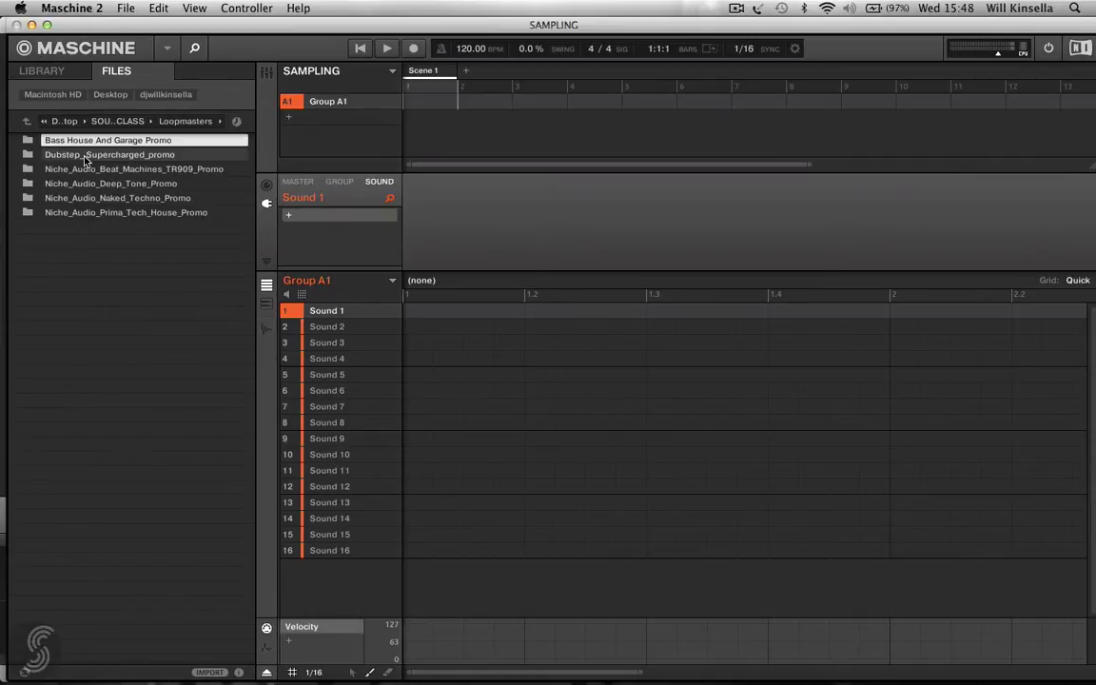
double_click(152, 172)
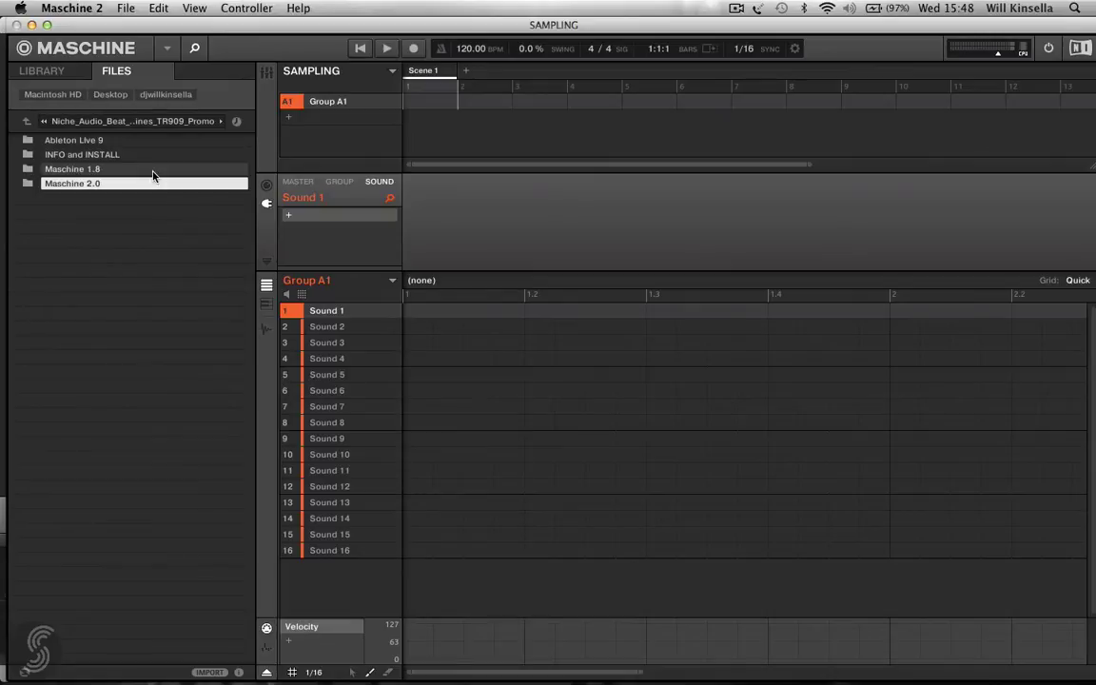
- Preview the Clap, Clsd Hat 1–3 and Crash samples in Maschine 2.0's Vegas Samples, then return up
double_click(82, 183)
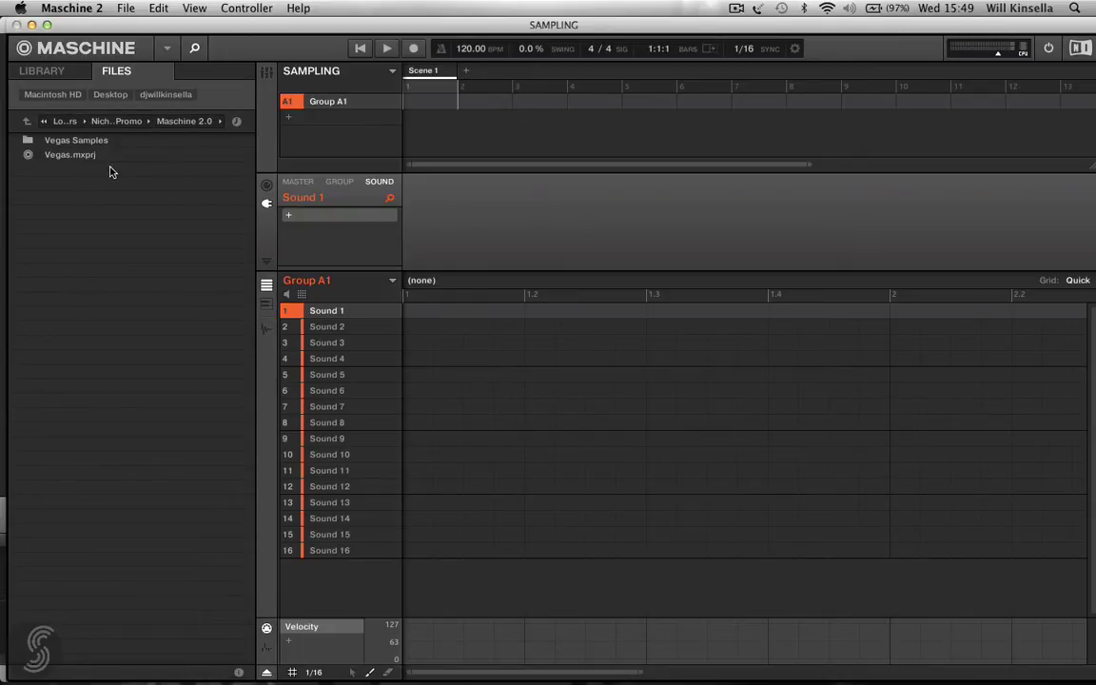
double_click(66, 143)
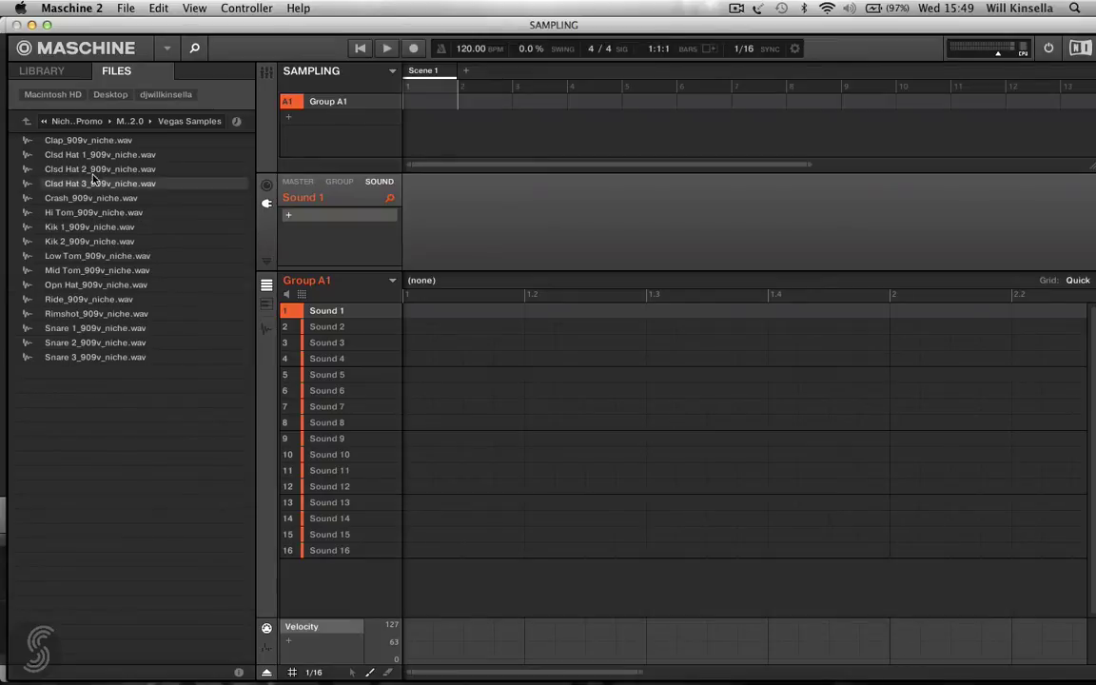
left_click(26, 141)
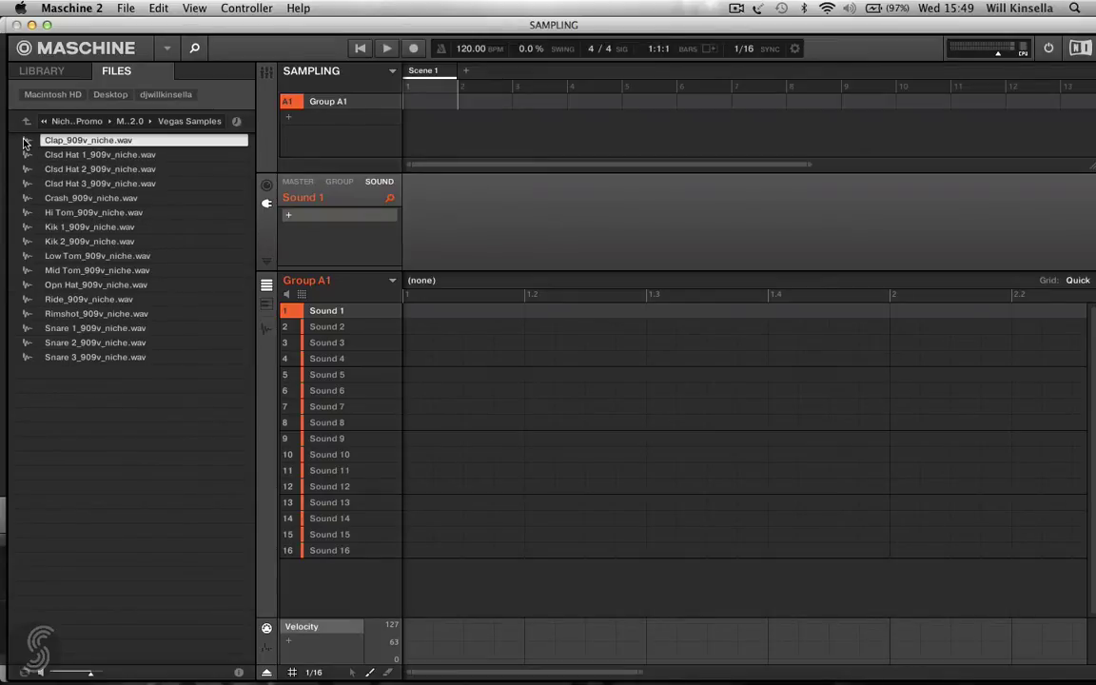
left_click(26, 155)
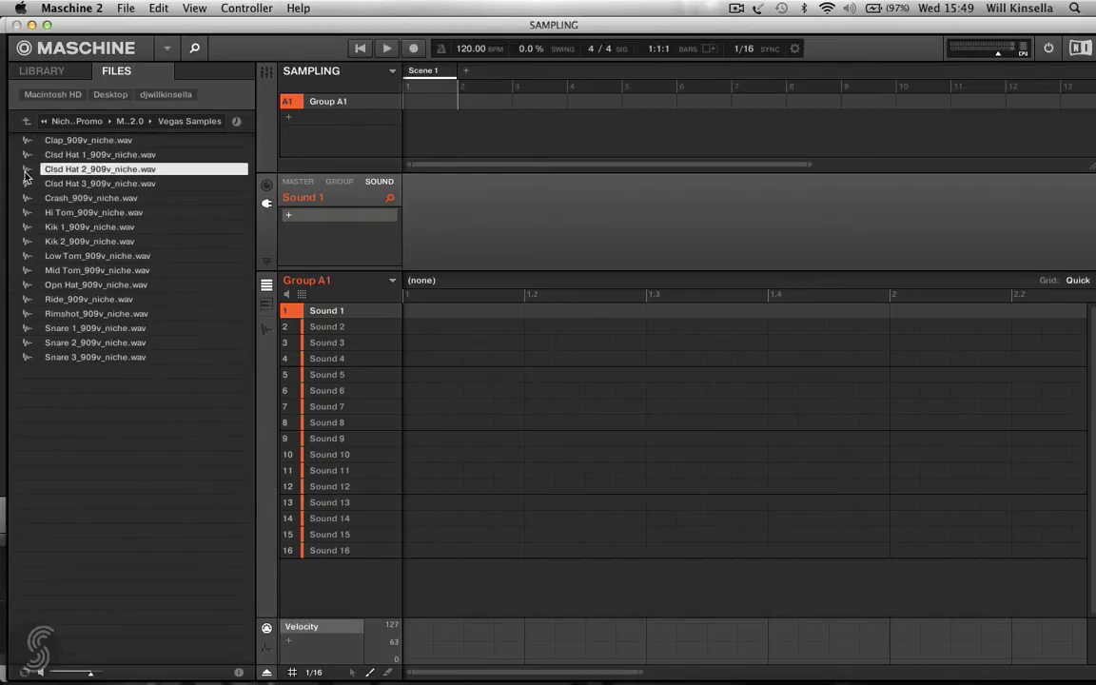
left_click(26, 169)
left_click(27, 183)
left_click(27, 199)
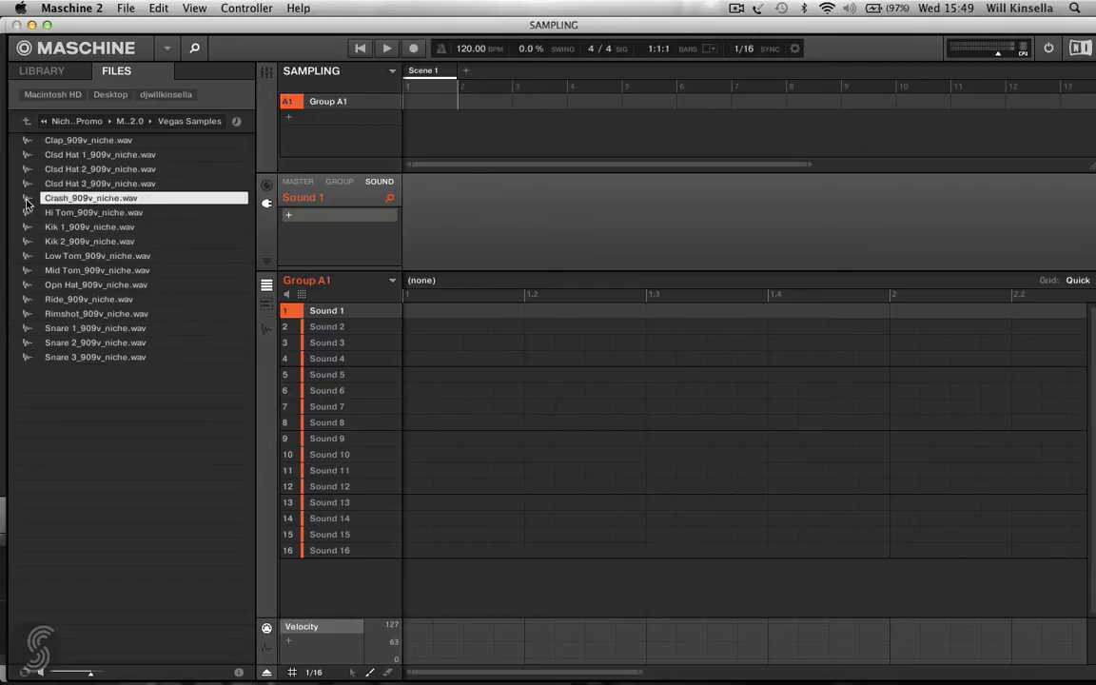
left_click(26, 123)
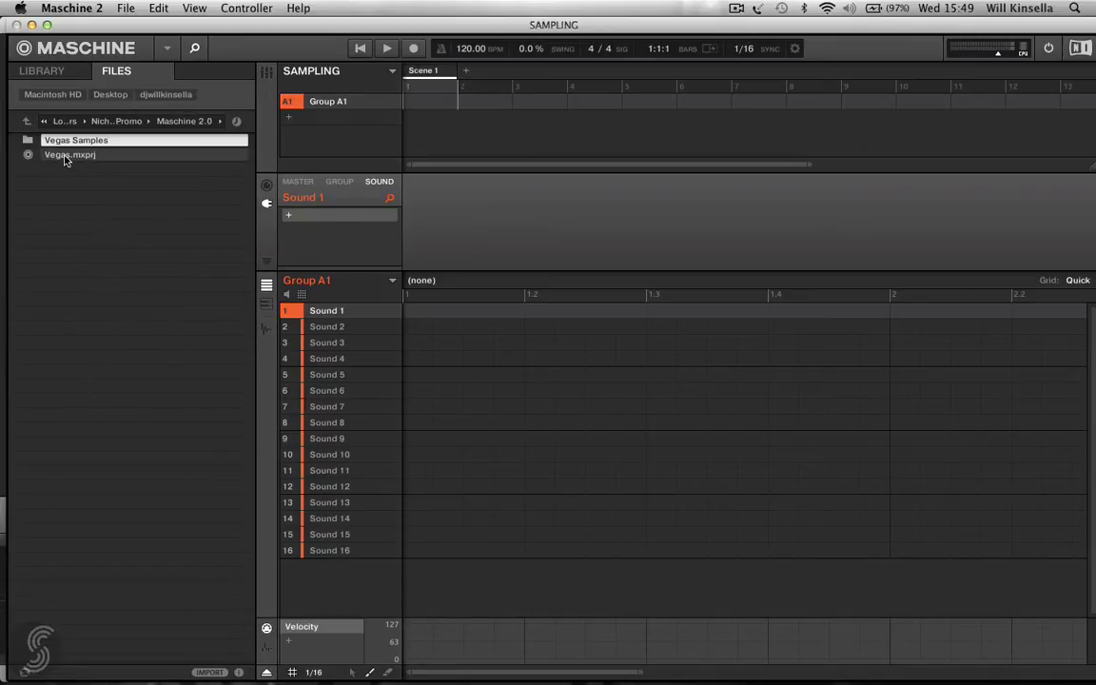
- Load the Vegas project and rename its Vegas group to 909
double_click(64, 156)
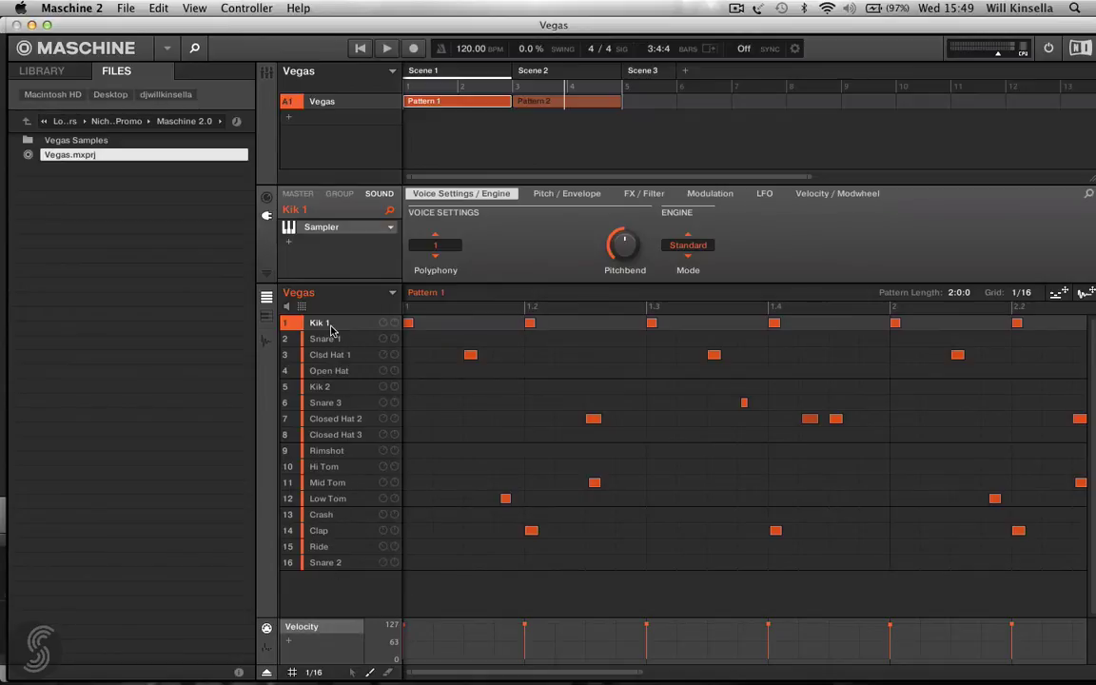
right_click(329, 108)
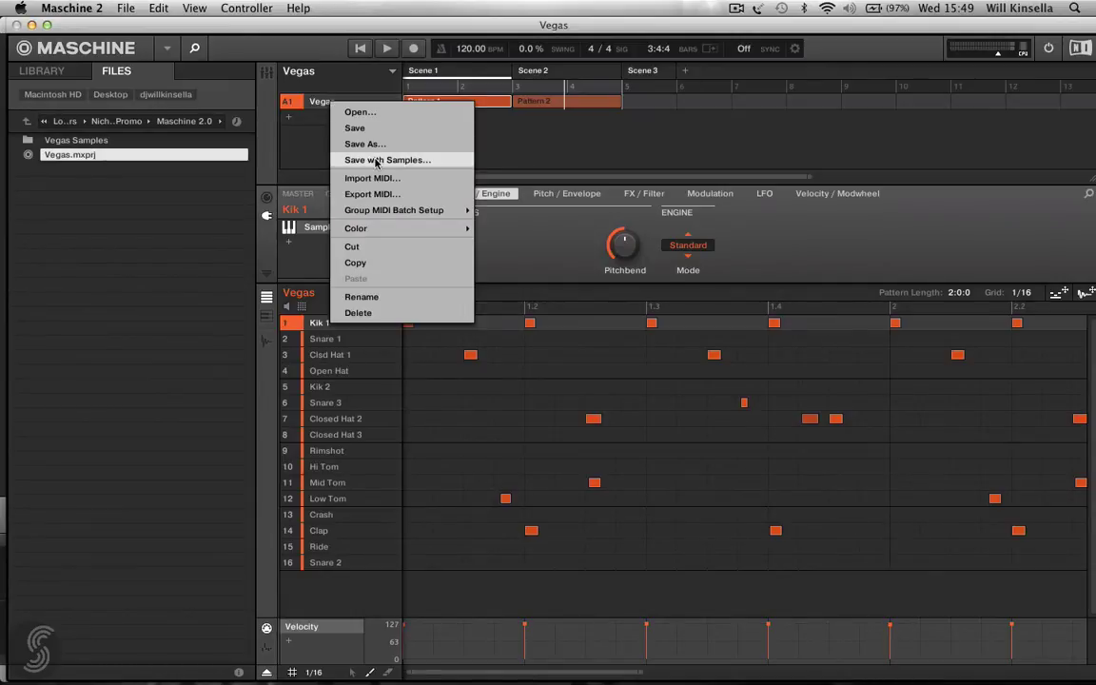
left_click(373, 298)
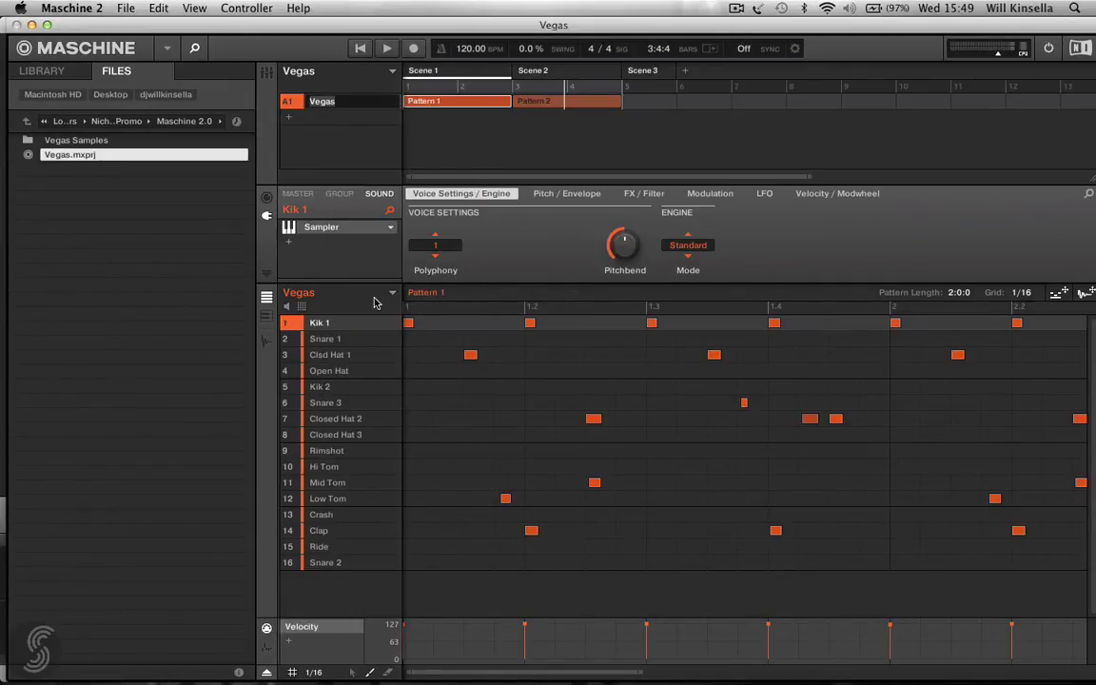
type("909")
key("Return")
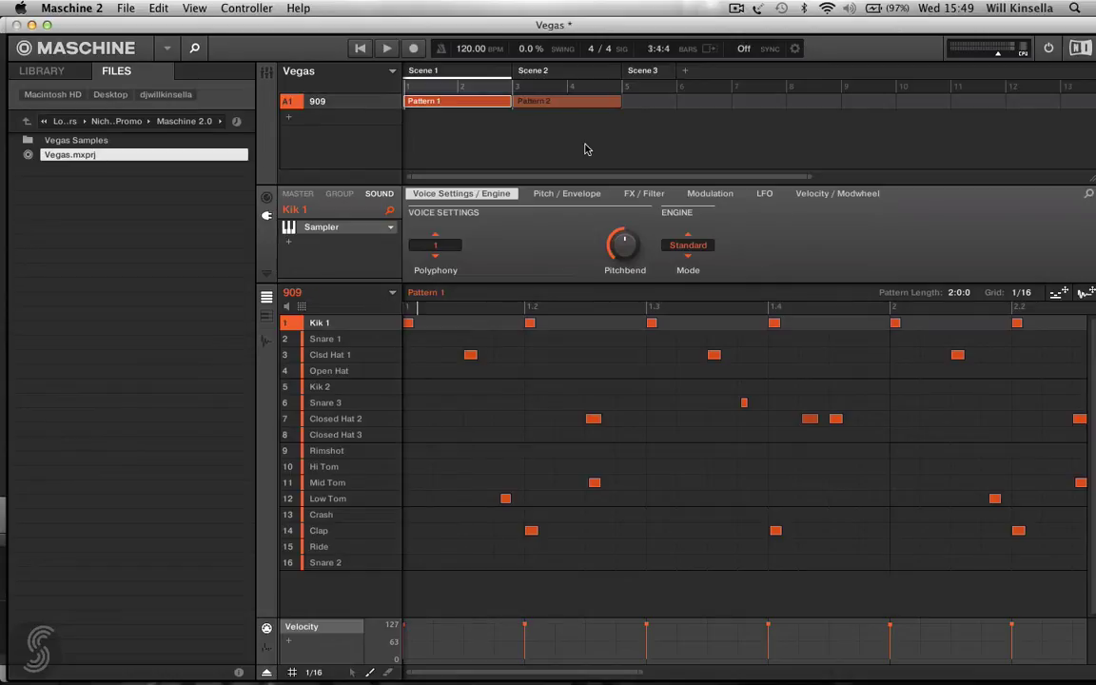
- Start playback and make Pattern 2 the current pattern for the 909 group
key("space")
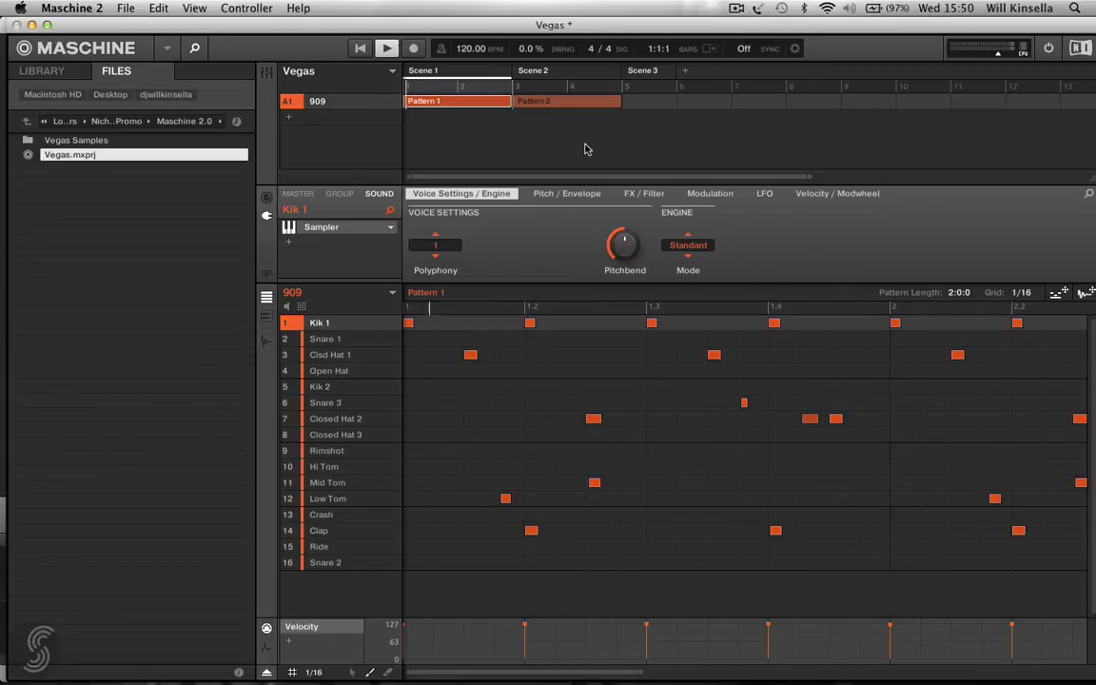
left_click(391, 294)
left_click(429, 340)
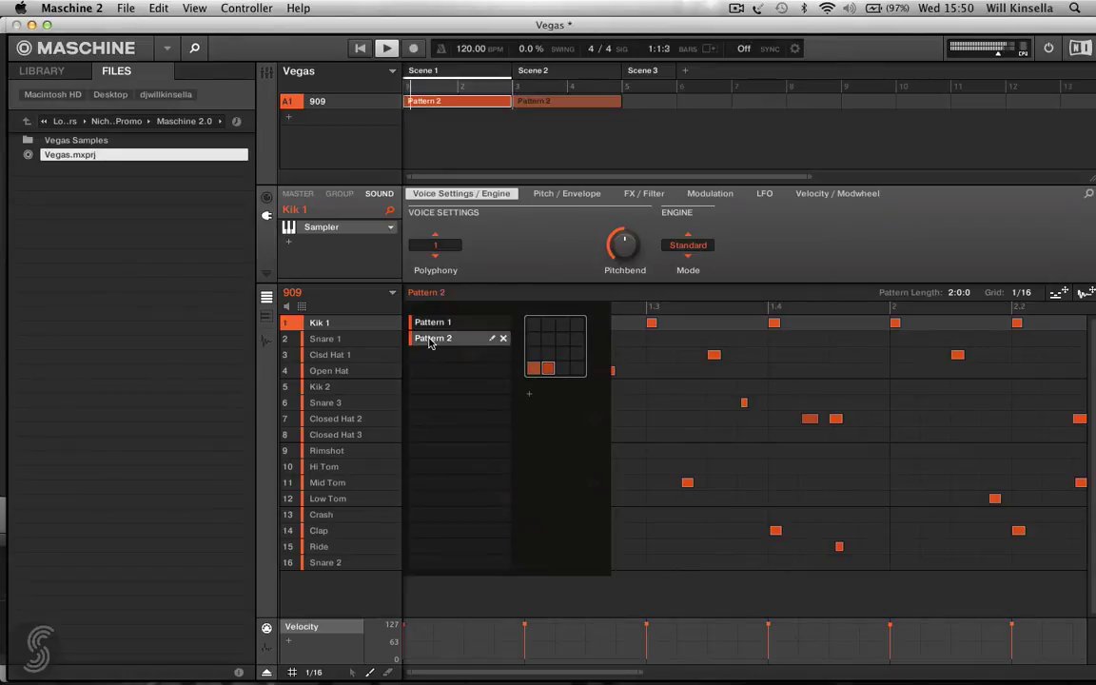
left_click(673, 549)
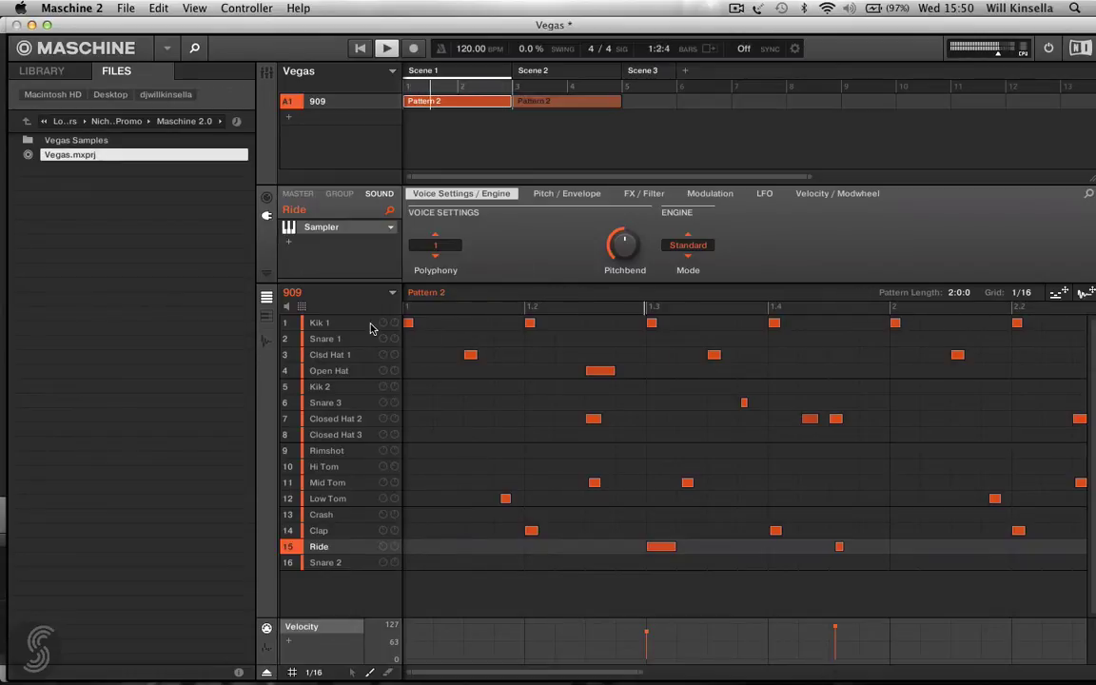
- Use Save with Samples on the 909 group, naming it '909 LOOPMASTERS' in Groups
right_click(292, 296)
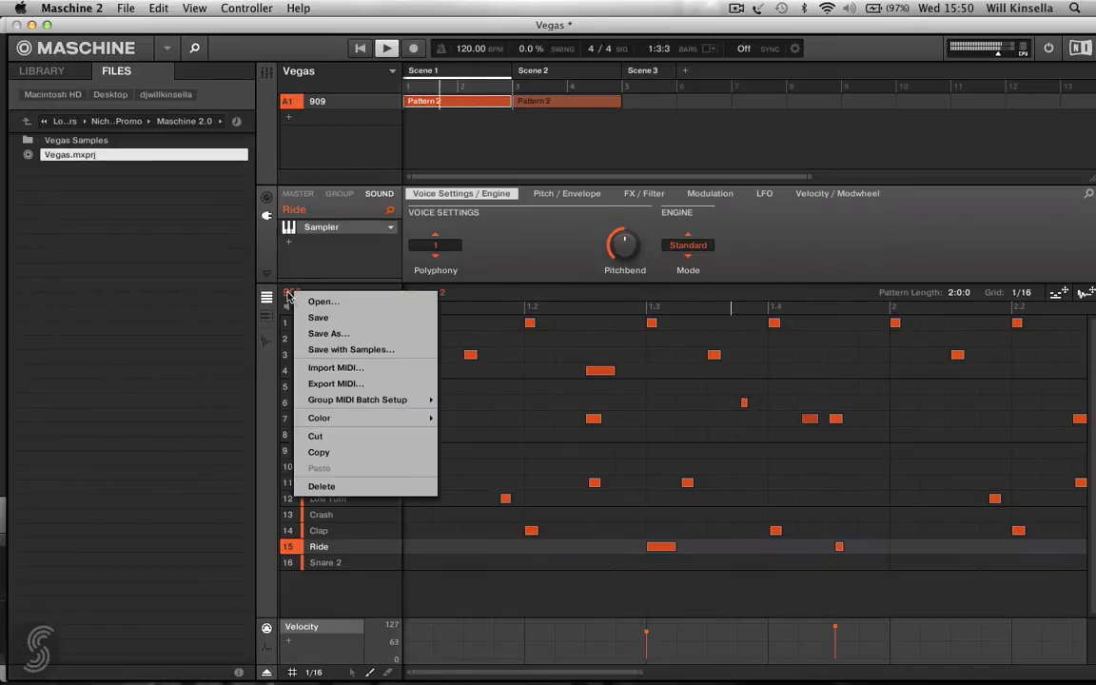
left_click(359, 351)
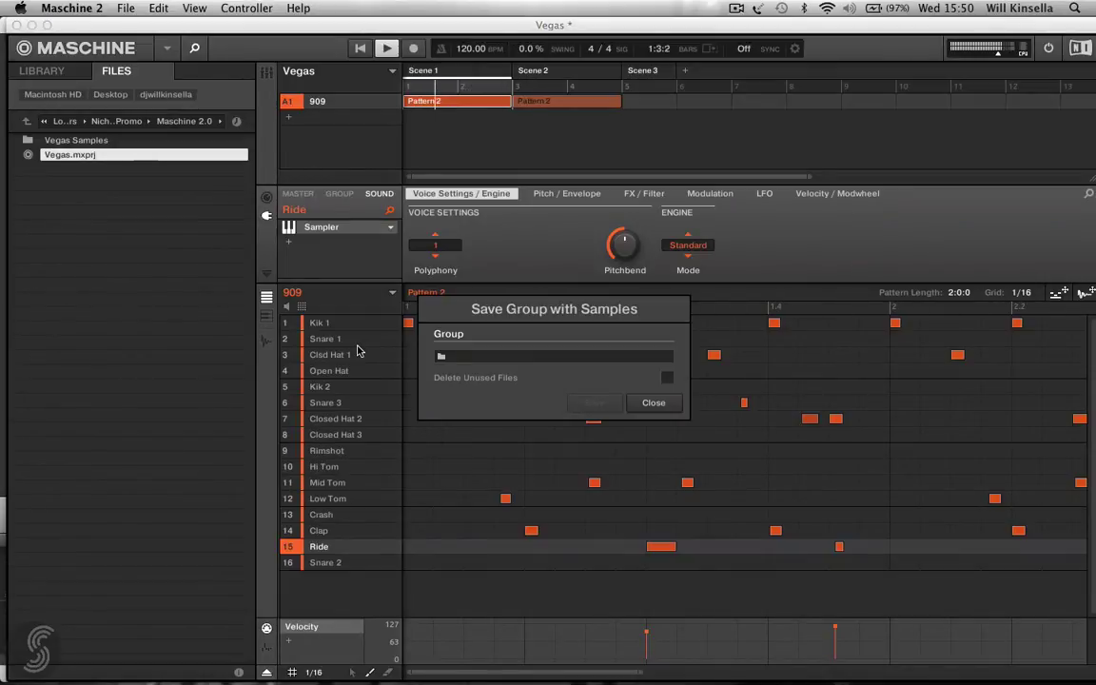
left_click(471, 359)
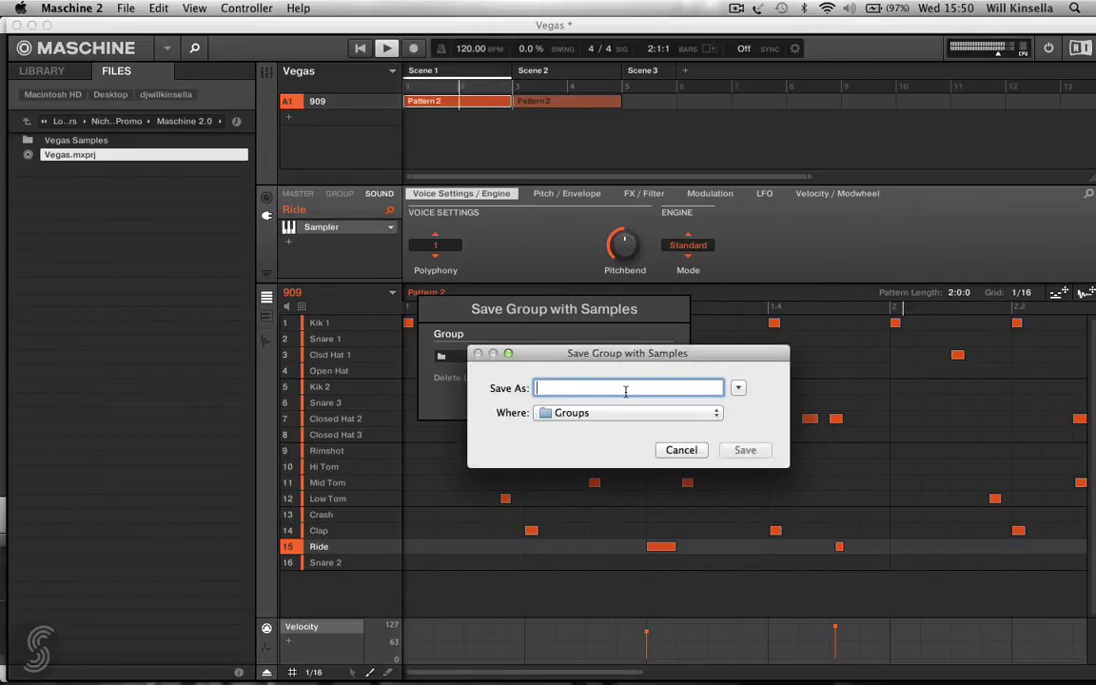
type("909")
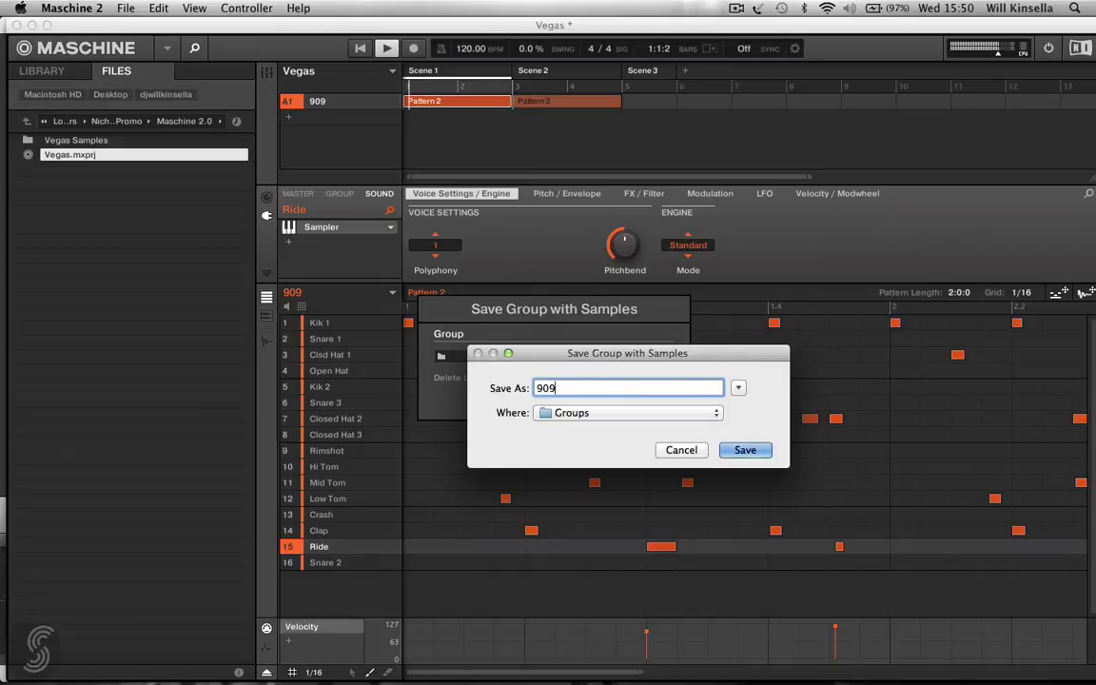
type(" LOOPMASTERS")
key("Return")
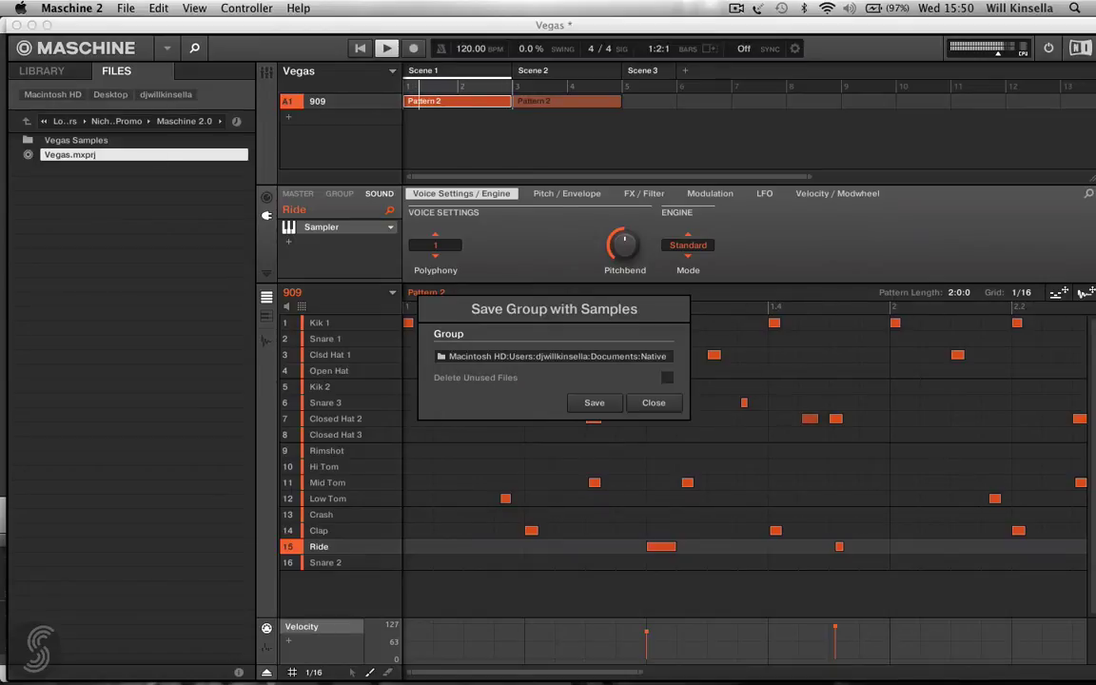
left_click(590, 403)
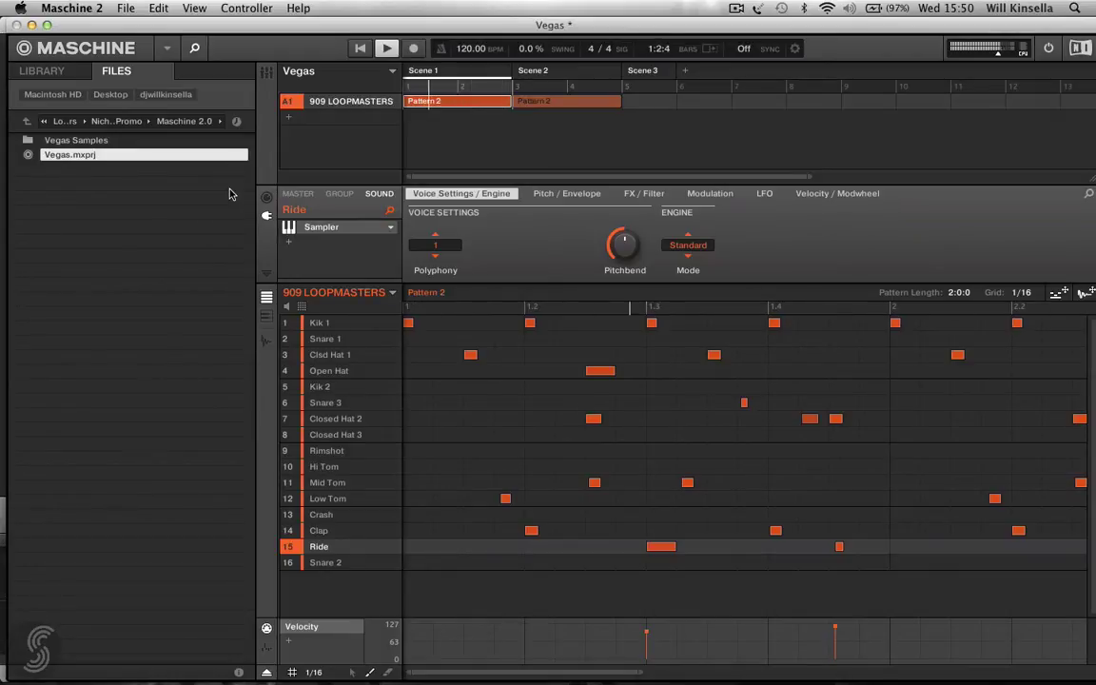
- Check in the Library that 909 LOOPMASTERS appears among the user groups
left_click(48, 73)
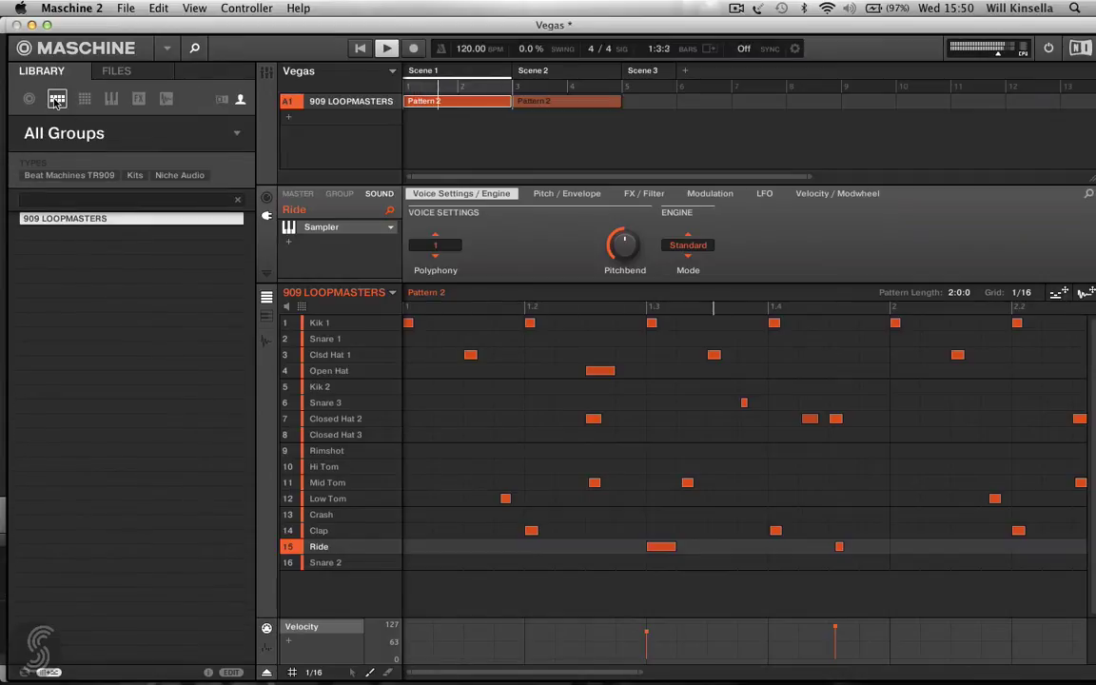
left_click(223, 100)
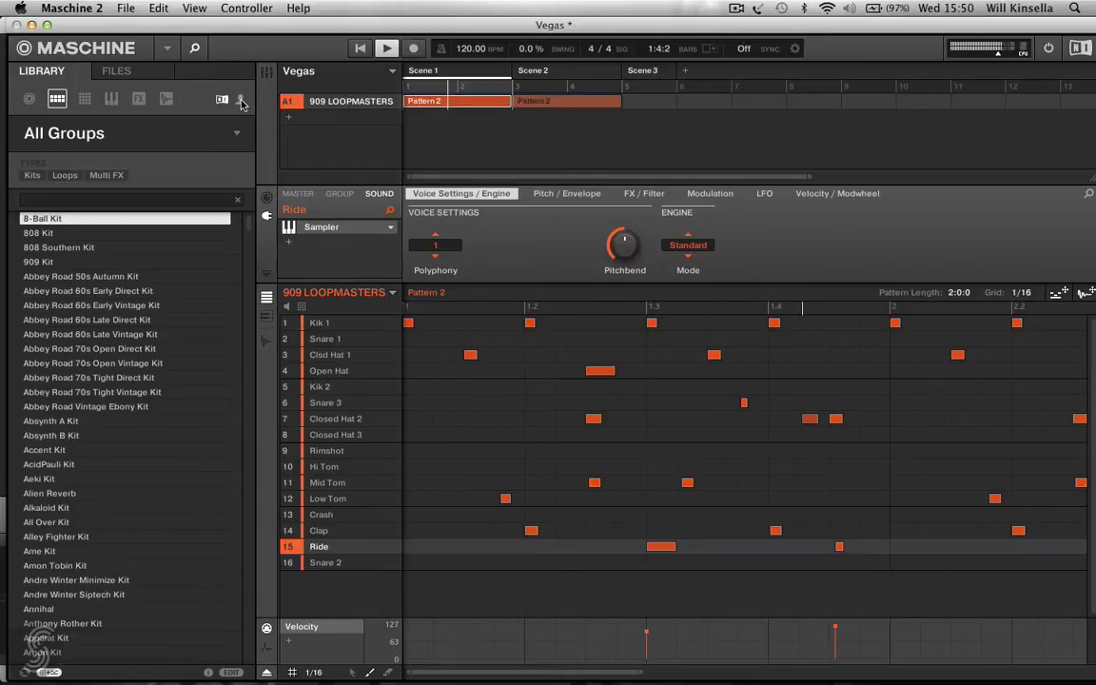
left_click(241, 101)
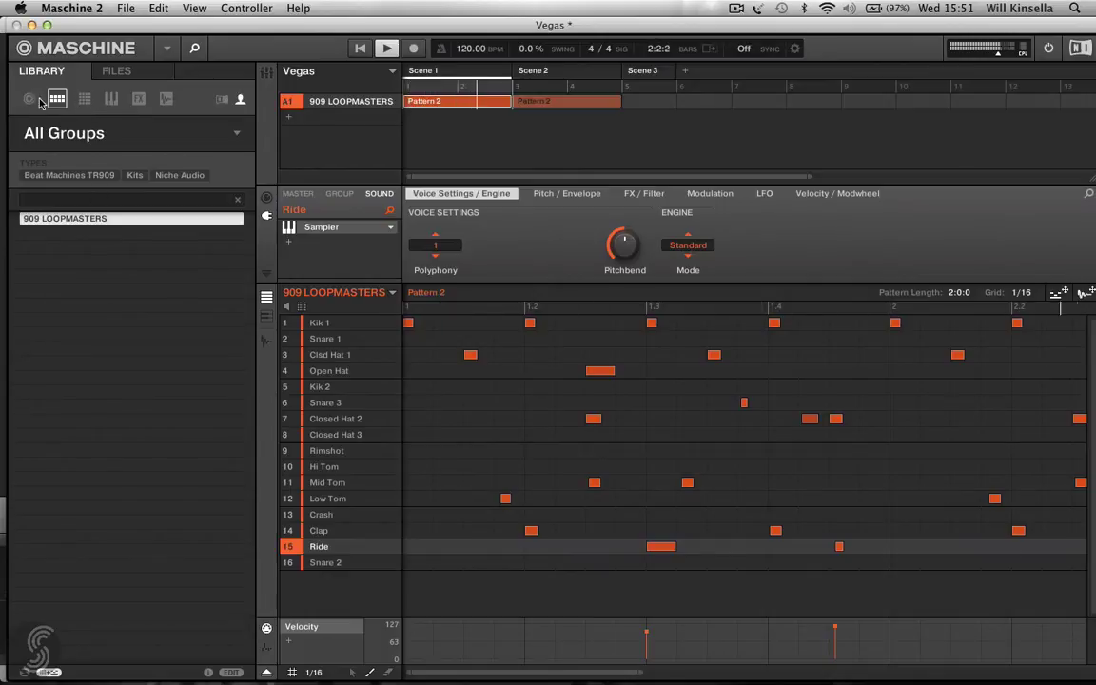
- Return to the file browser and go up two levels to the Loopmasters folder
left_click(143, 76)
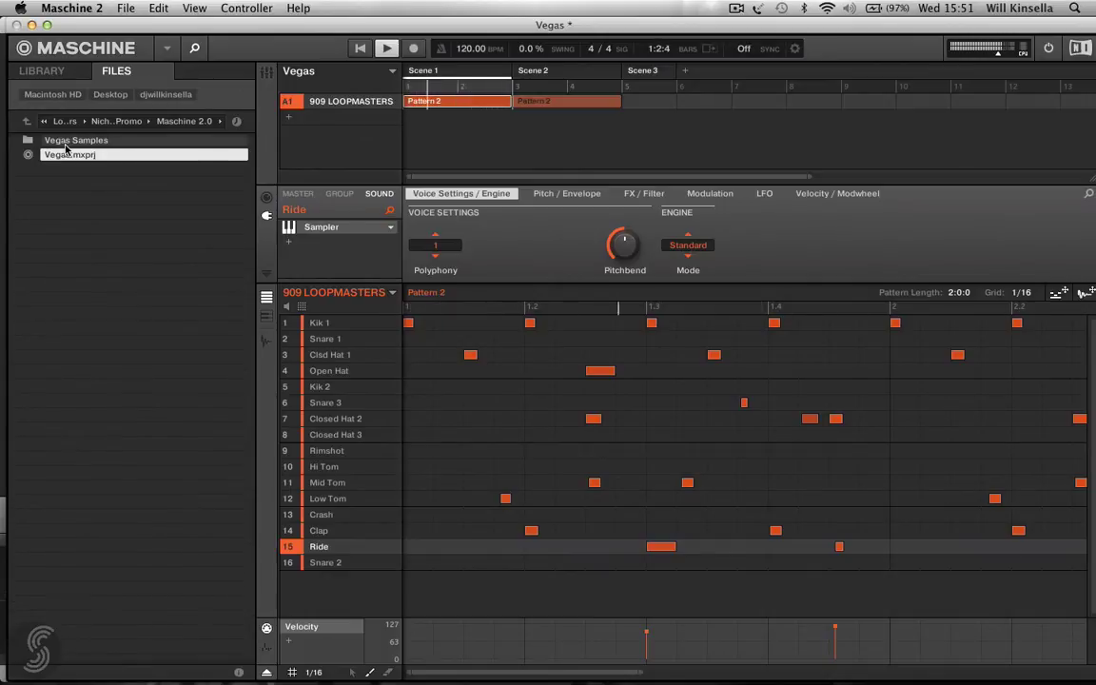
left_click(26, 122)
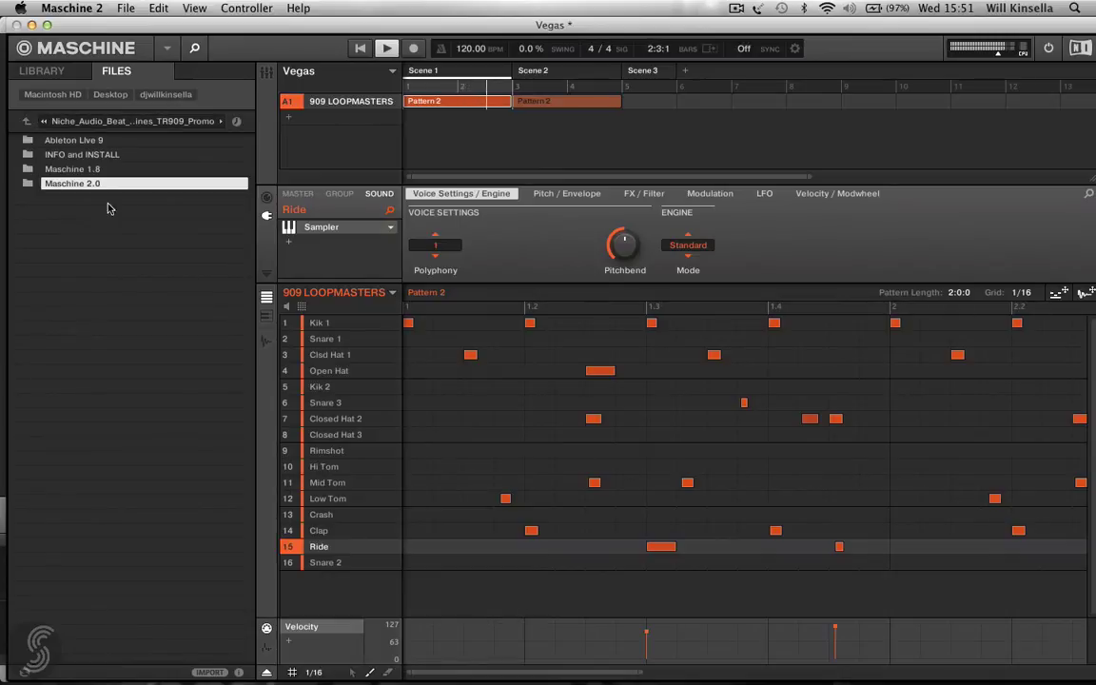
left_click(27, 122)
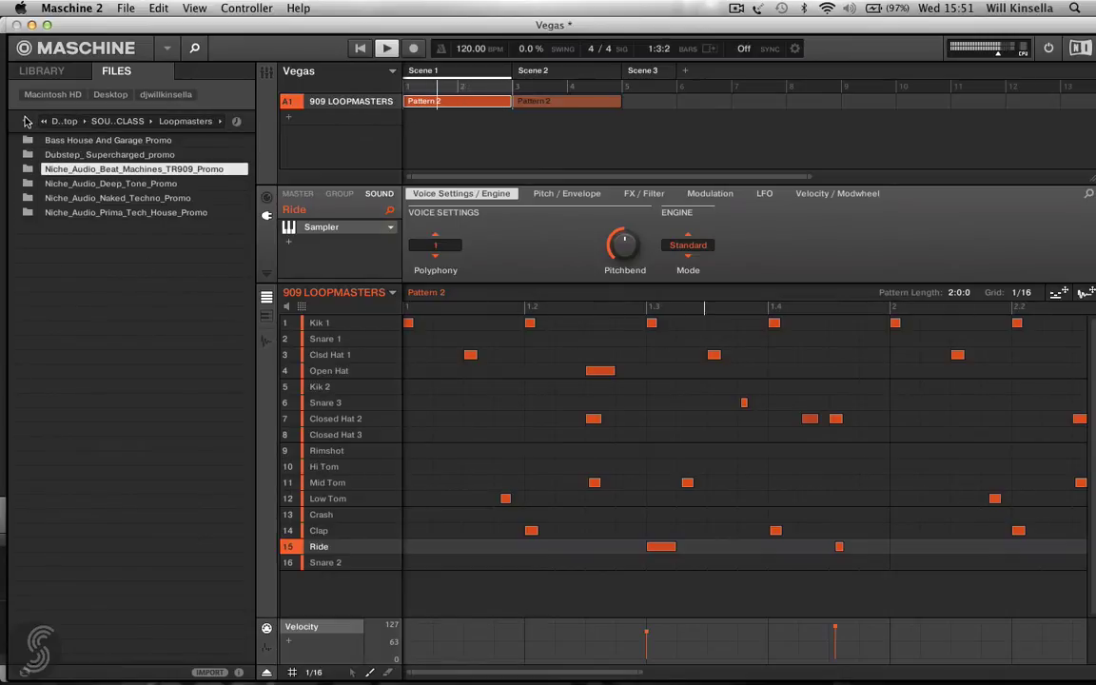